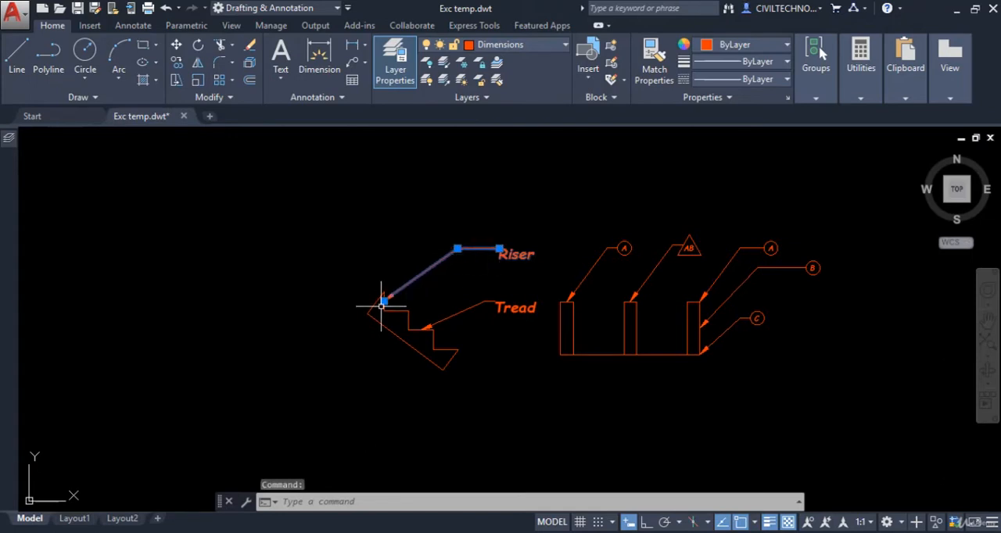
Step: Stretch the Riser multileader's landing point upward and lengthen its landing leftward until it sits nearly above the stair's upper end
mouse_move(458, 249)
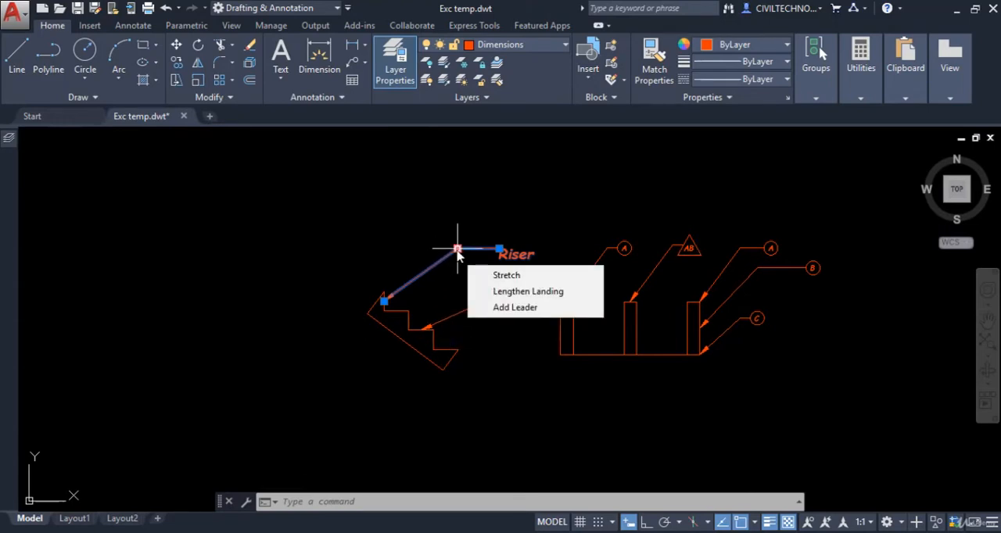
click(488, 277)
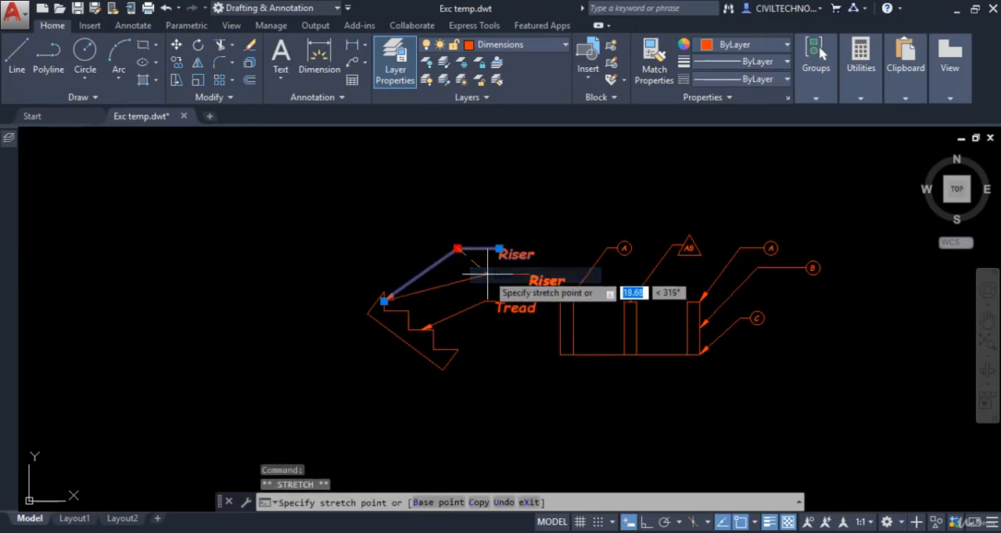
click(466, 211)
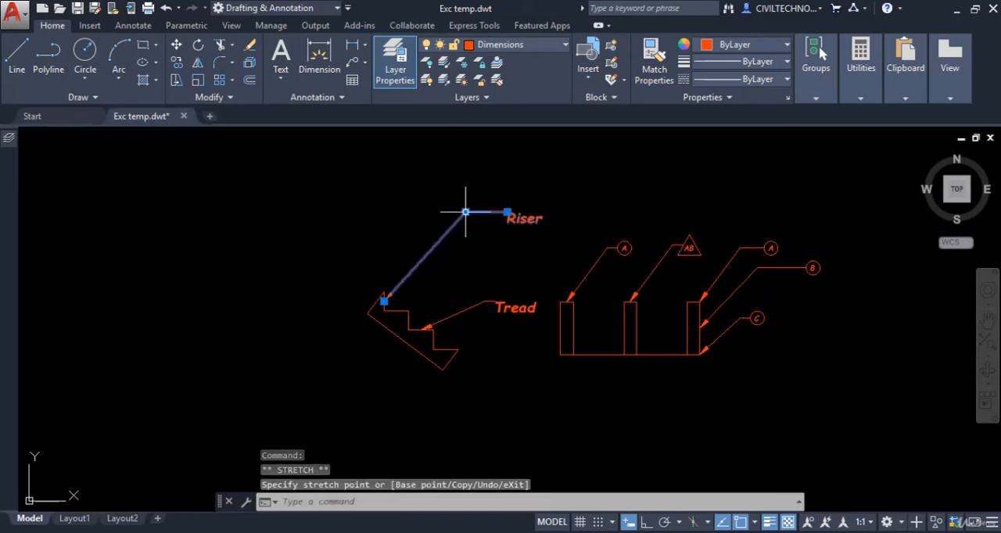
mouse_move(466, 211)
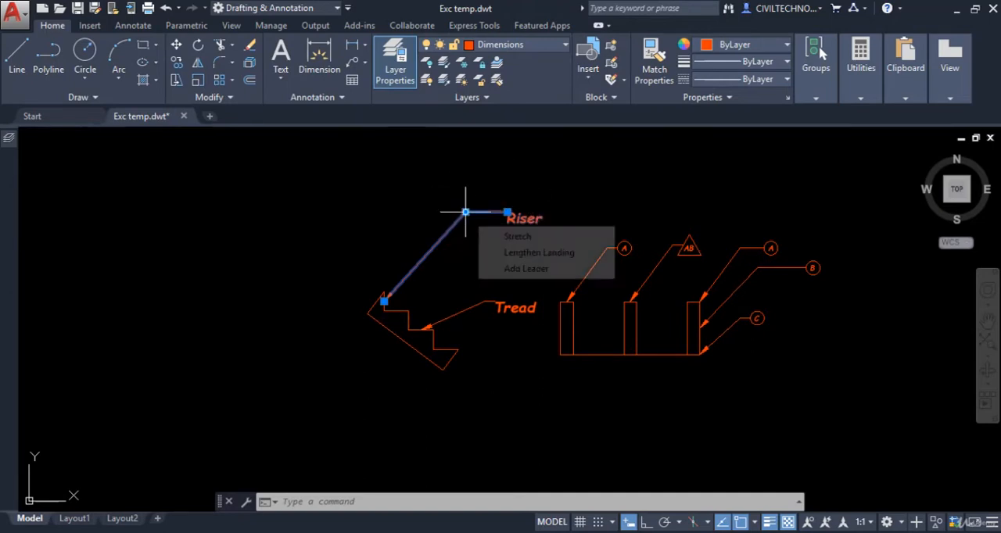
click(504, 253)
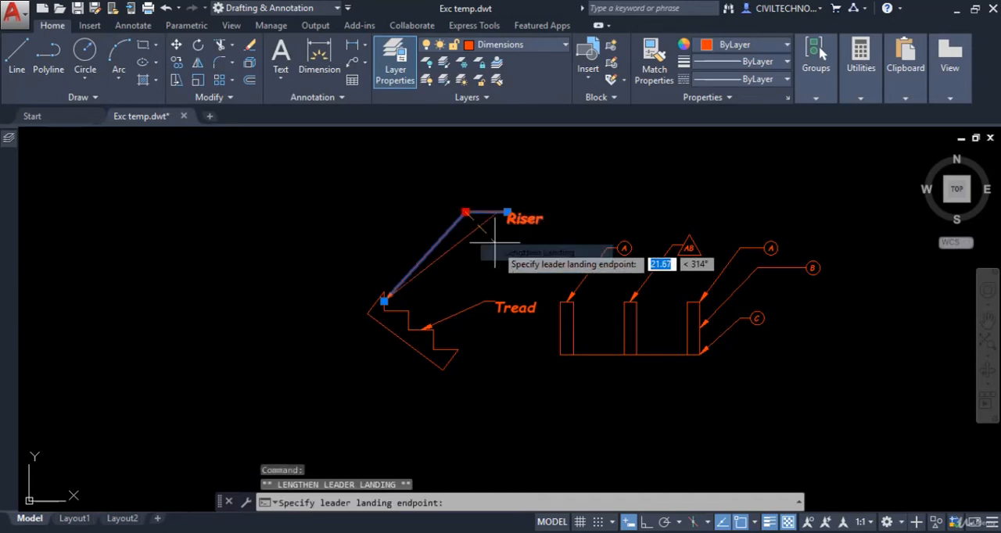
click(410, 224)
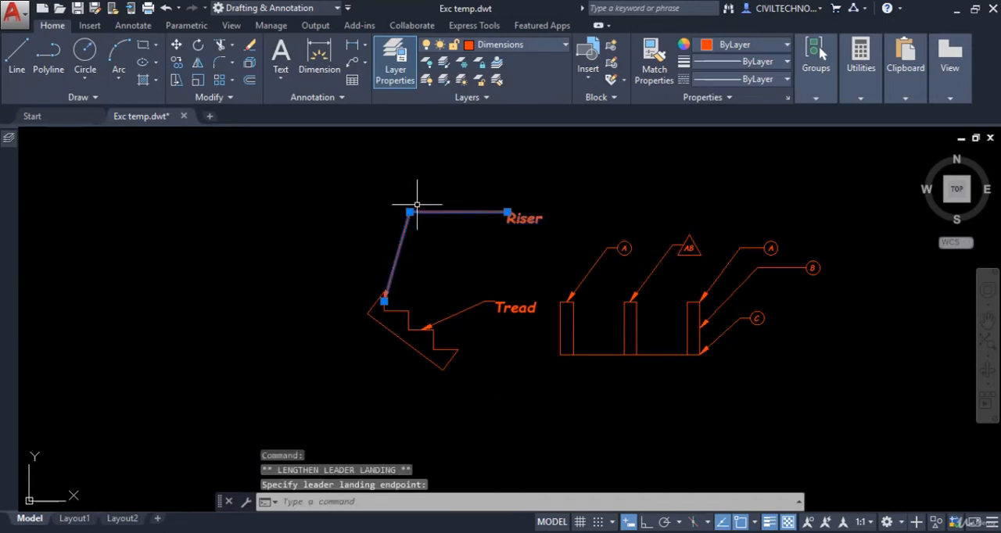
Step: Add two leader lines to the Riser multileader, one ending on the second riser and one in the empty space beside the stair
mouse_move(410, 212)
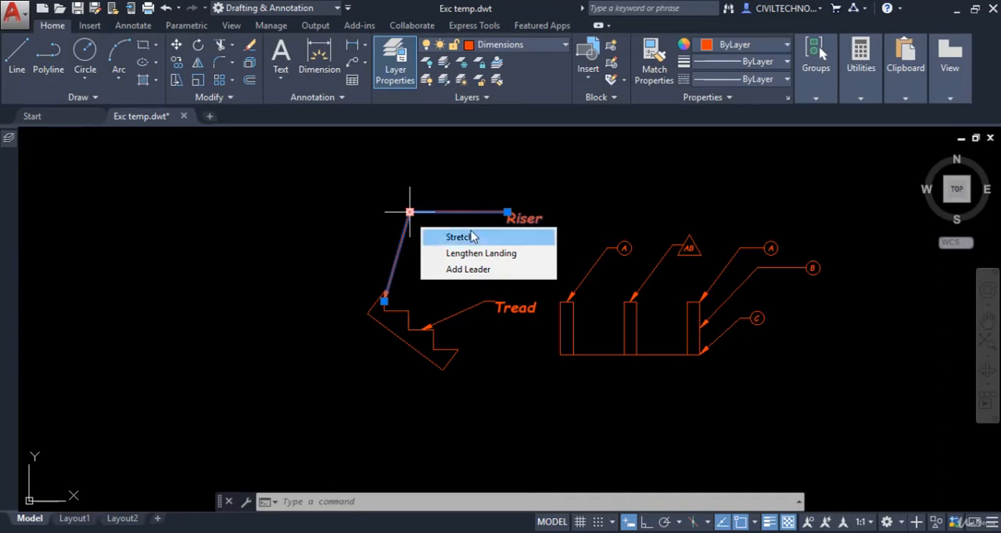
click(460, 270)
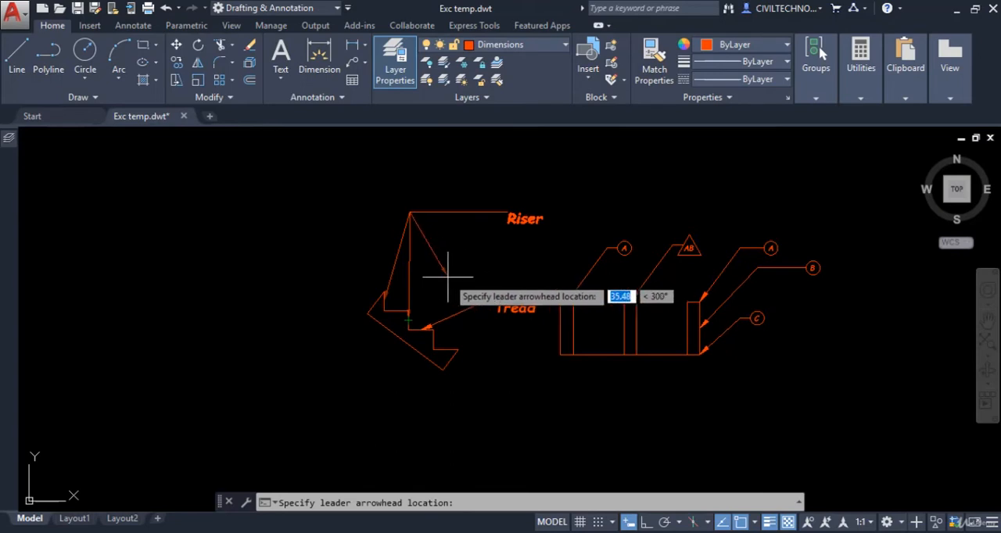
click(444, 273)
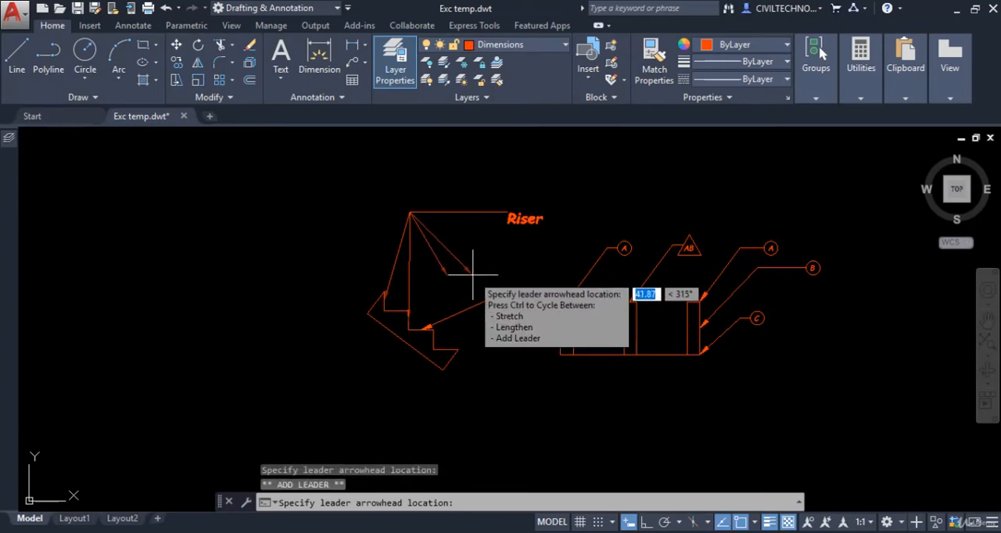
key(Return)
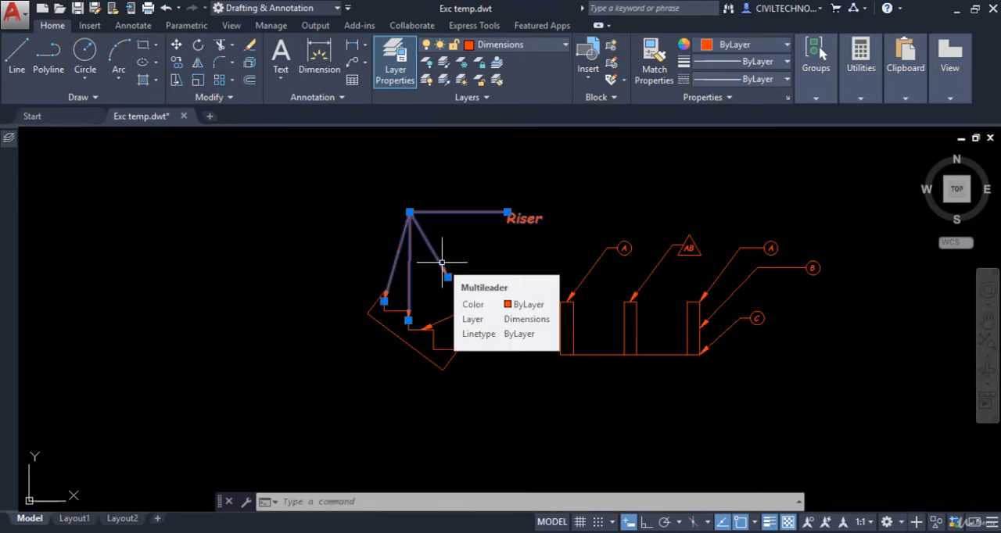
key(Escape)
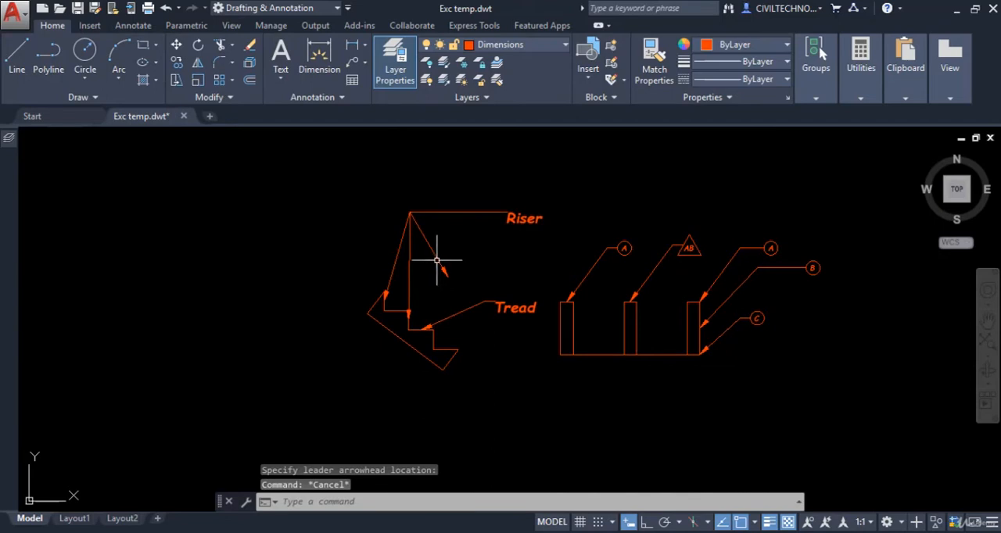
Step: Remove the two extra leader lines from the Riser multileader, keeping the one to the top riser
click(436, 212)
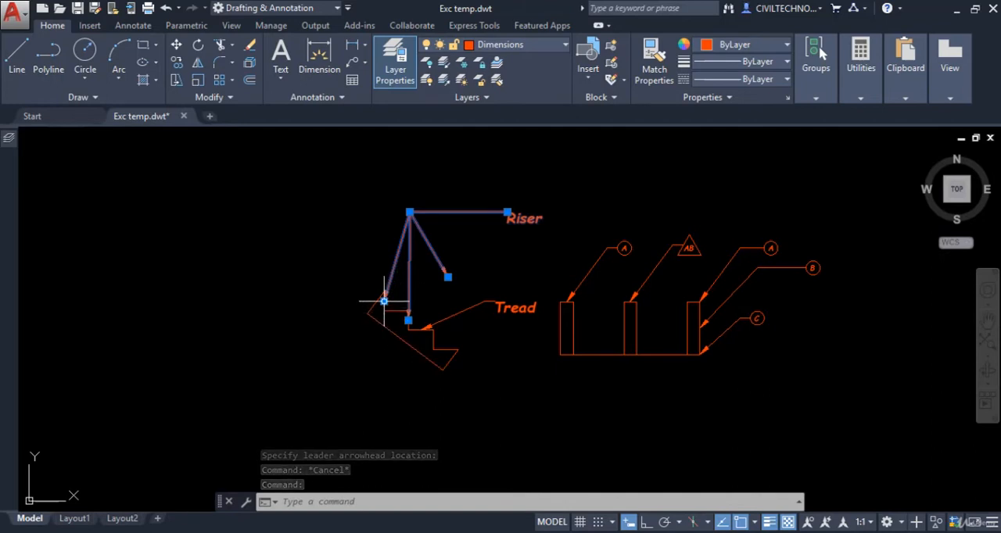
mouse_move(384, 300)
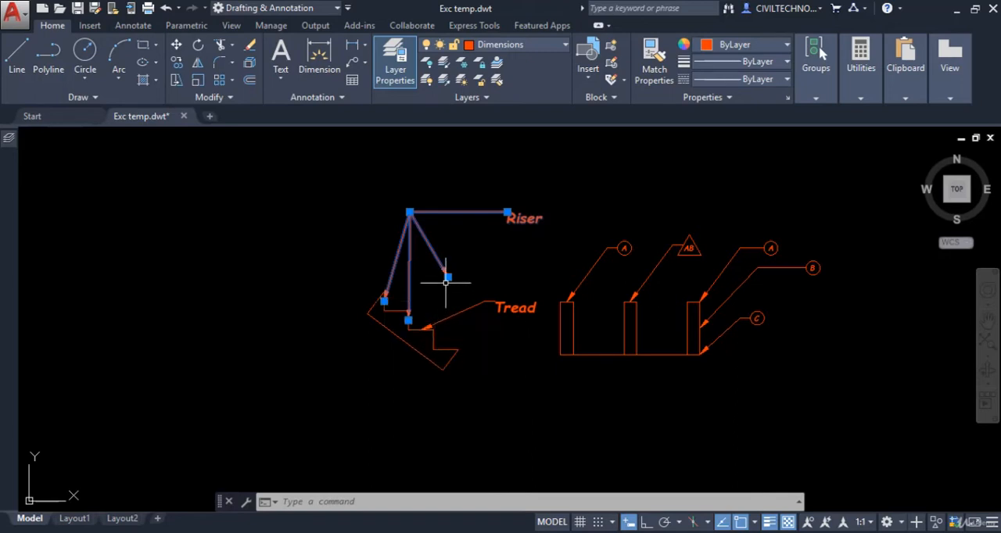
mouse_move(447, 277)
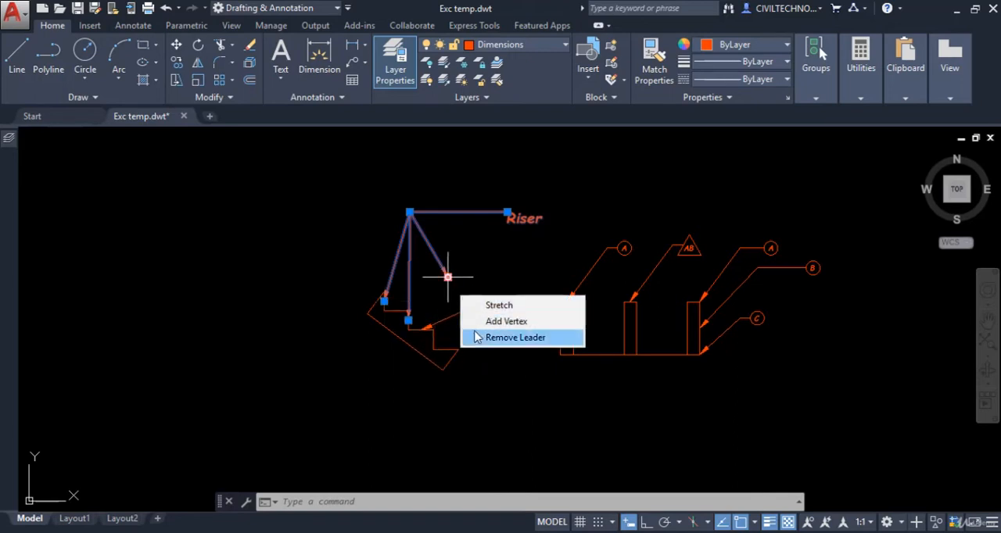
click(508, 339)
mouse_move(408, 320)
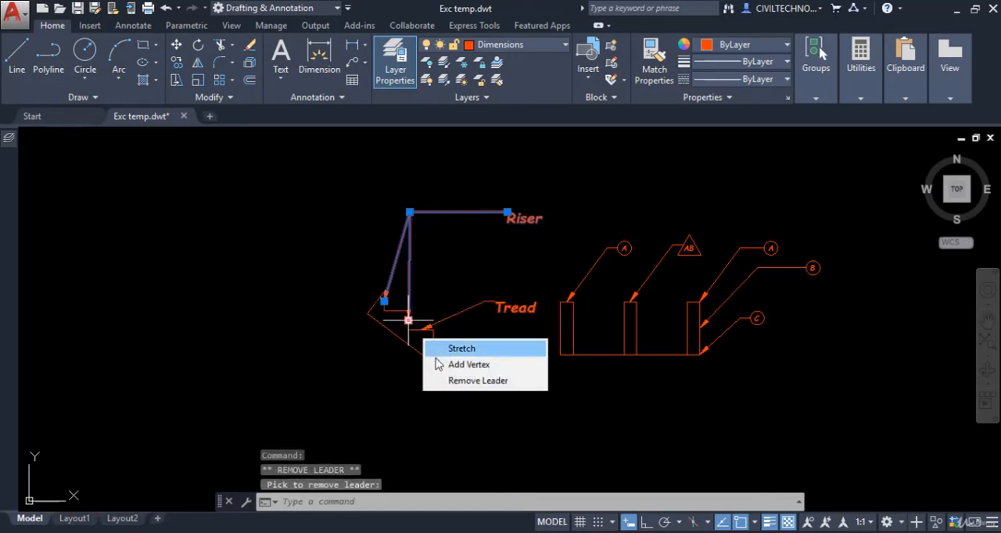
click(439, 381)
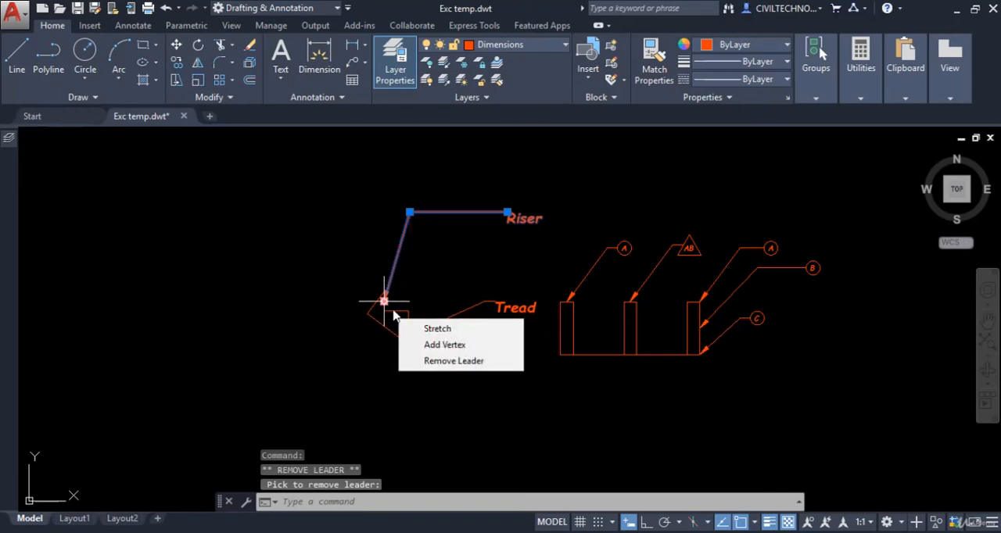
Step: Add a vertex at the Riser leader's arrow end and place the new arrowhead on the midpoint of the lowest riser
click(422, 345)
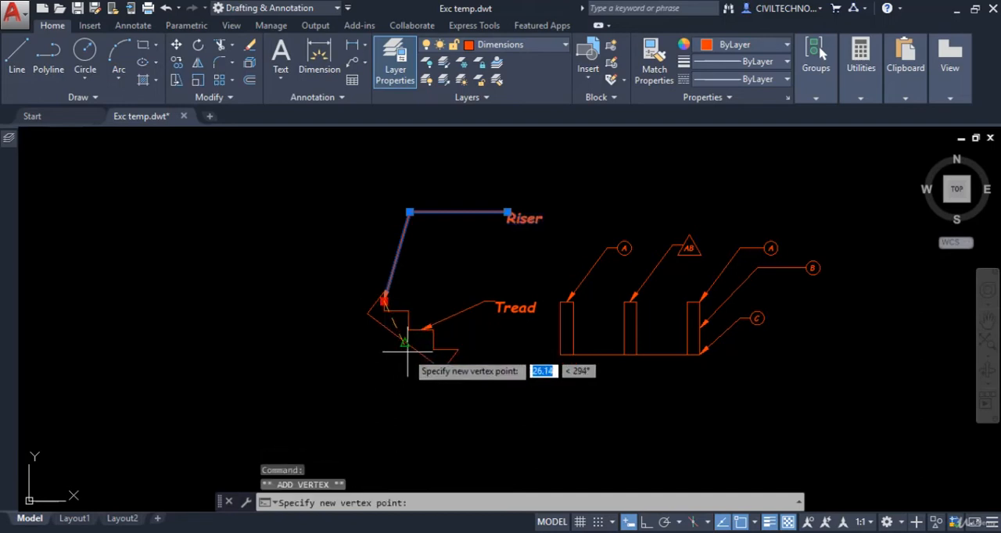
scroll(407, 354, up, 4)
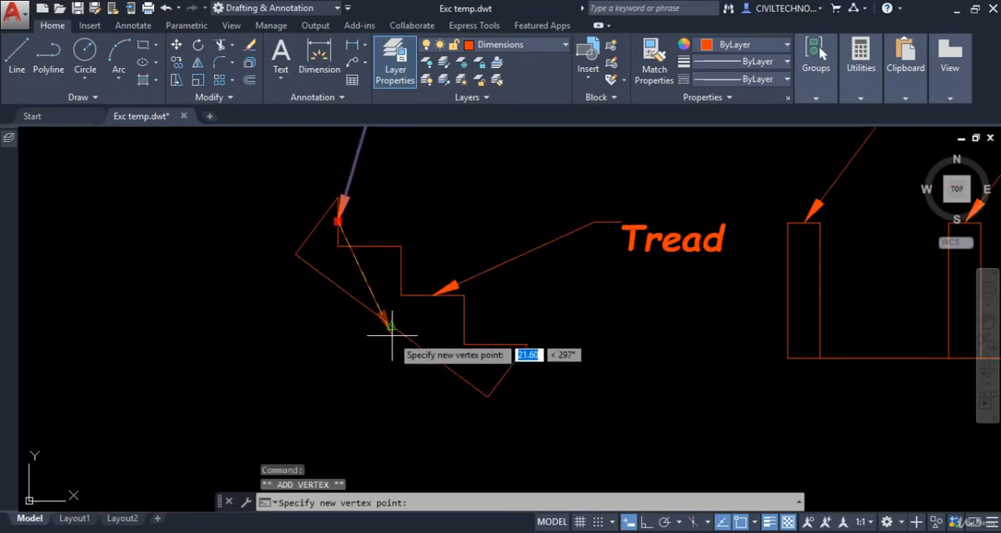
click(465, 319)
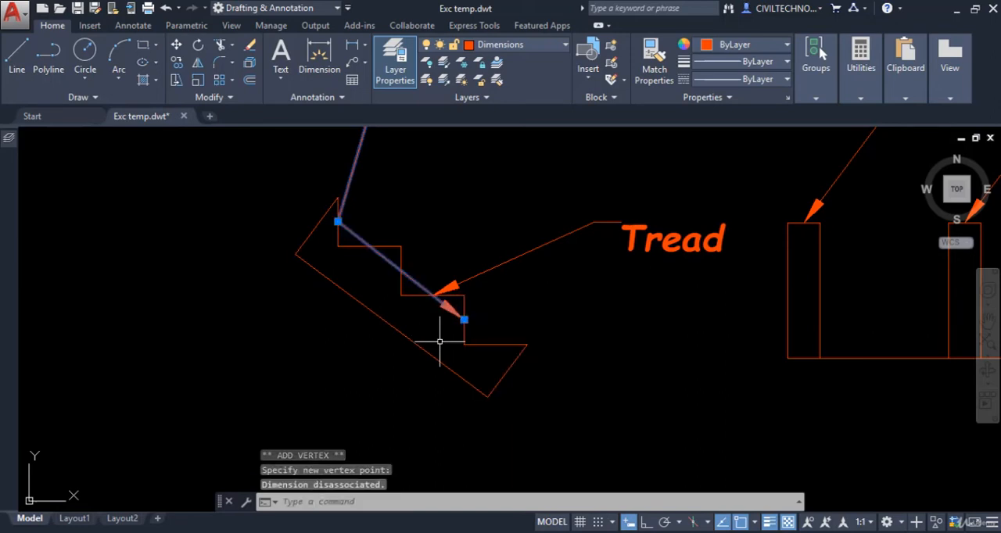
scroll(474, 344, down, 3)
scroll(380, 279, up, 3)
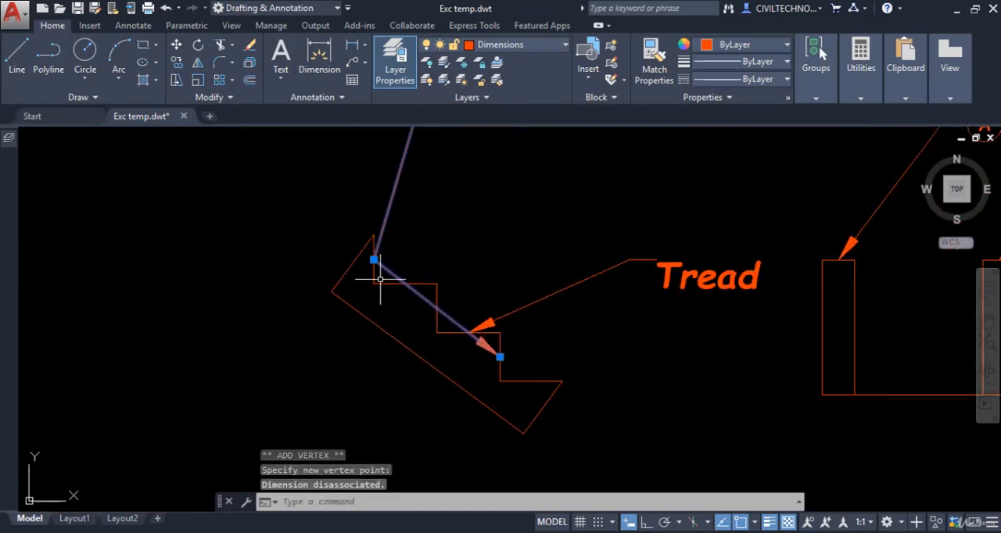
scroll(430, 296, down, 2)
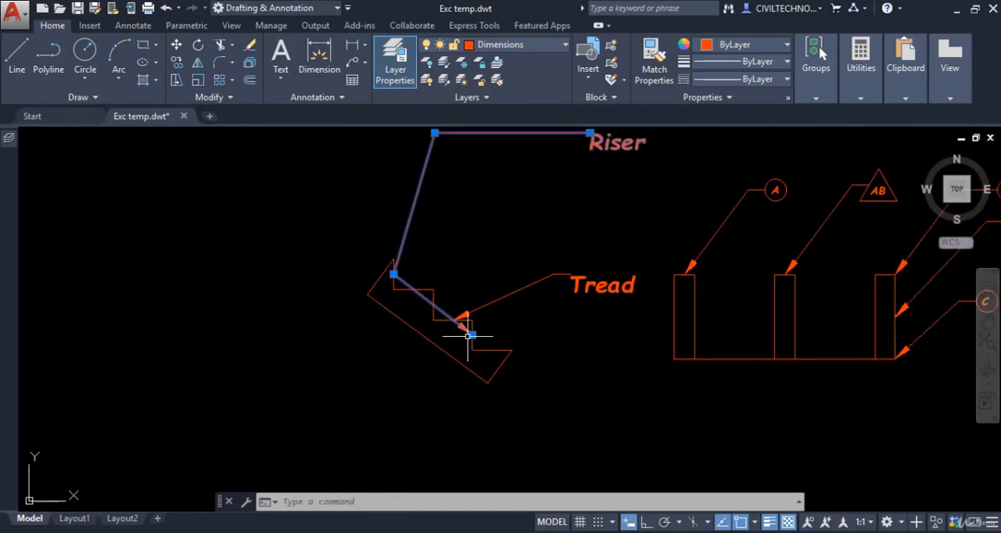
mouse_move(471, 334)
mouse_move(462, 330)
middle_down()
mouse_move(468, 342)
mouse_move(449, 355)
middle_up()
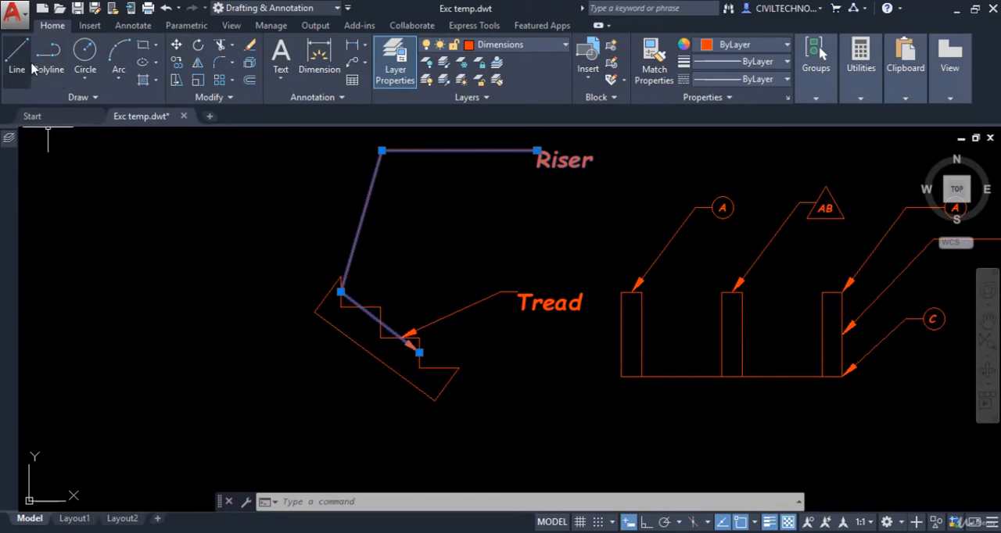
Step: Add a second leader line from the leftmost A balloon to the midpoint of the first column's right edge
click(135, 26)
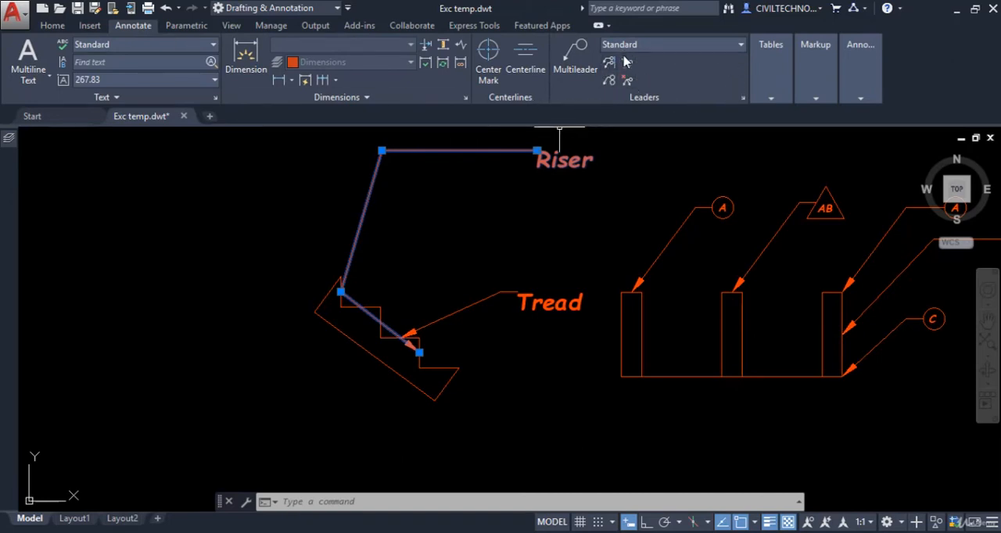
key(Escape)
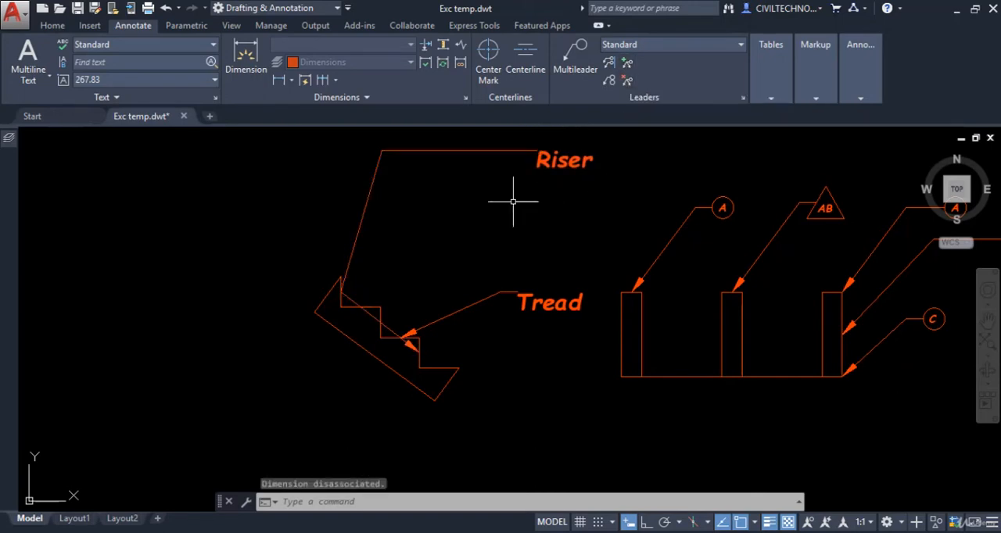
mouse_move(596, 235)
middle_down()
mouse_move(529, 268)
mouse_move(562, 283)
middle_up()
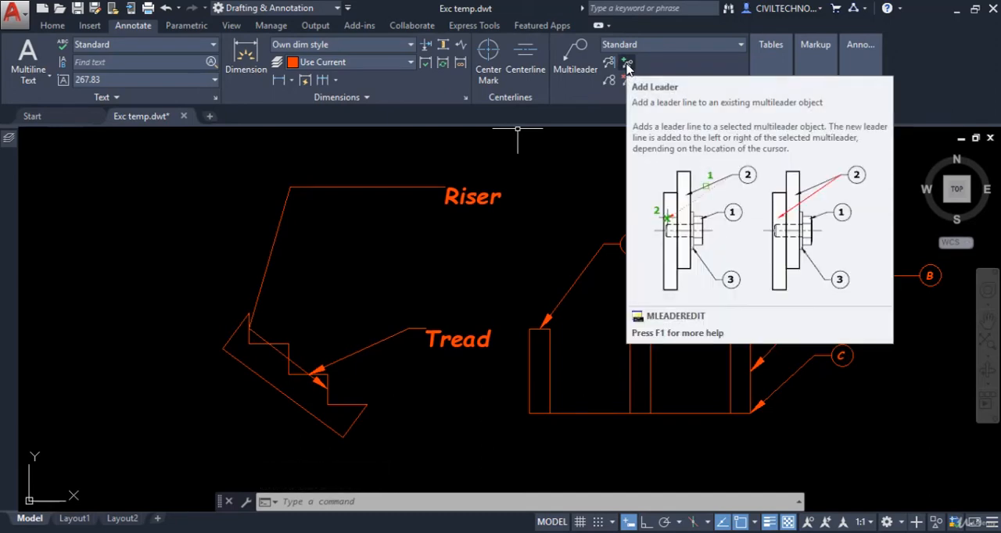
click(627, 69)
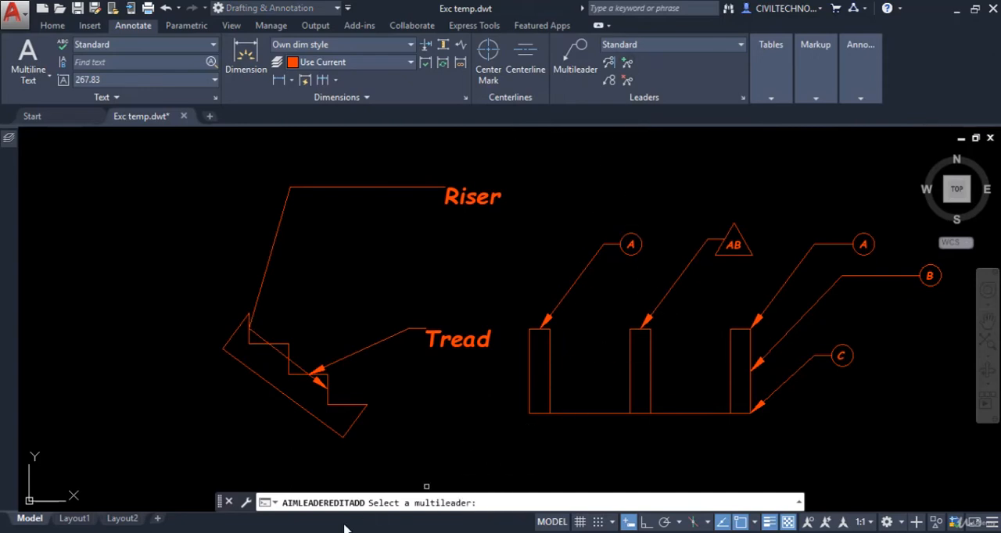
click(586, 277)
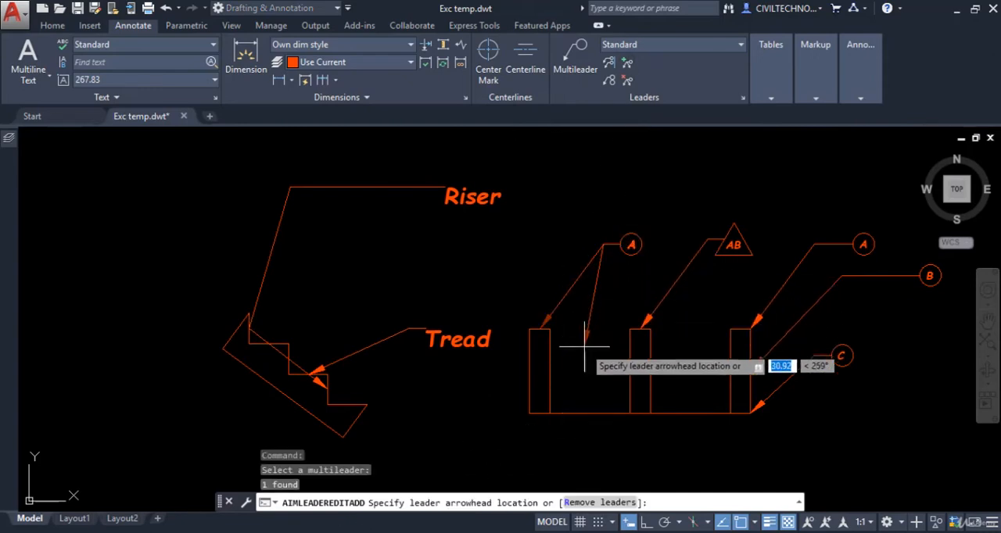
click(550, 371)
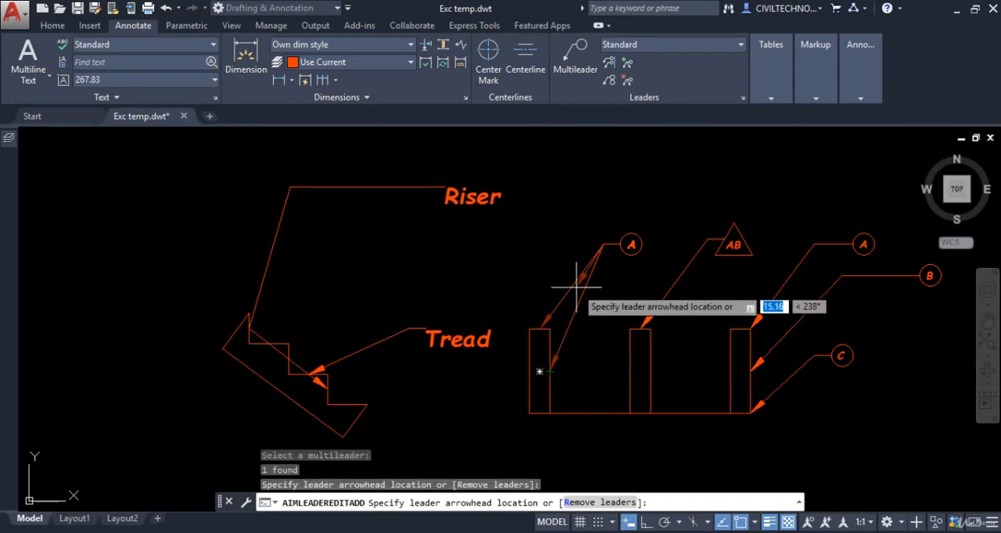
key(Escape)
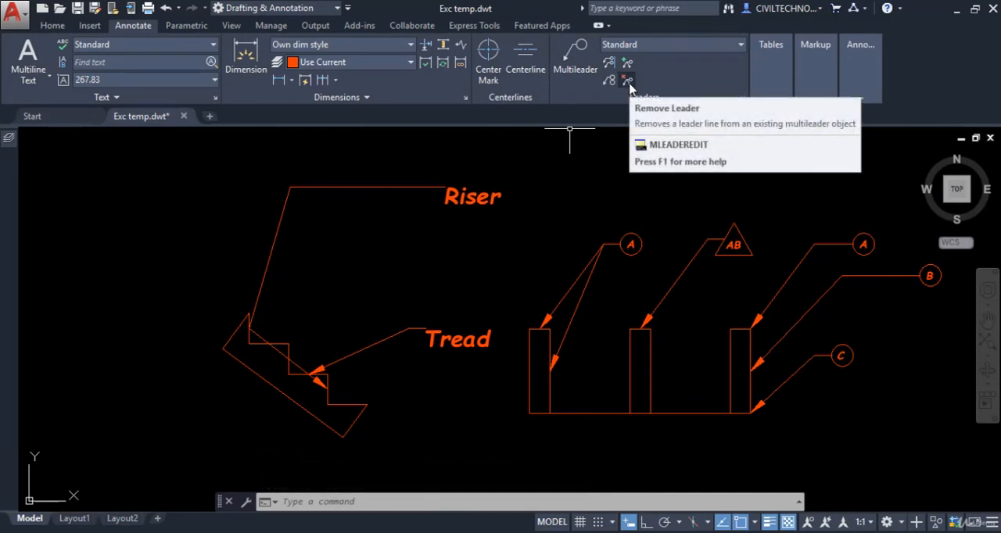
Step: Remove the leader line that runs from the leftmost A balloon to the side of the first column
click(628, 82)
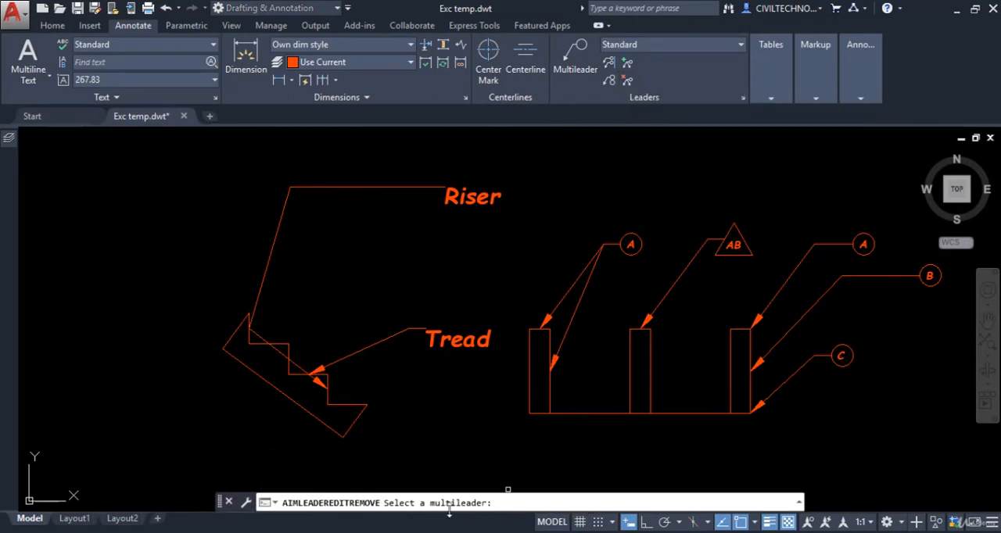
click(585, 286)
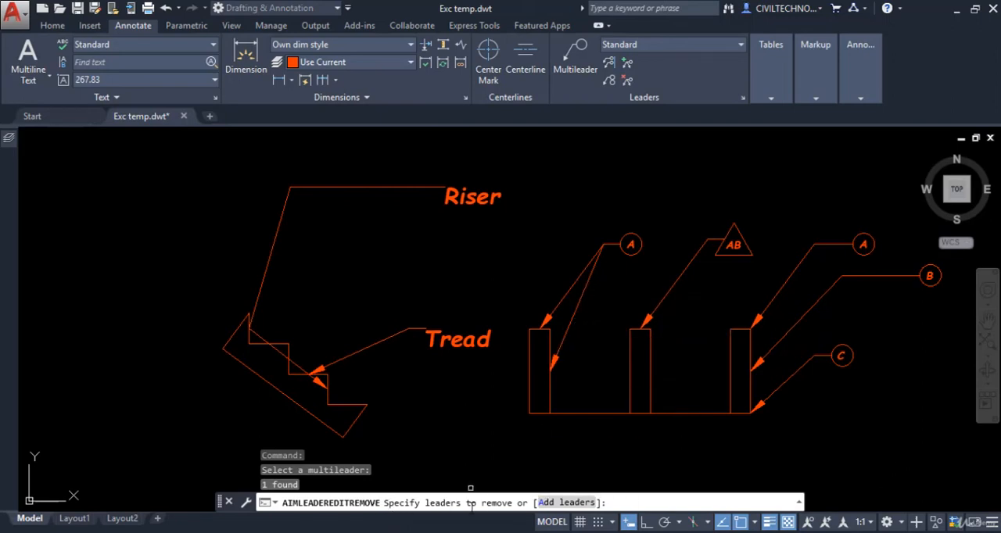
click(576, 310)
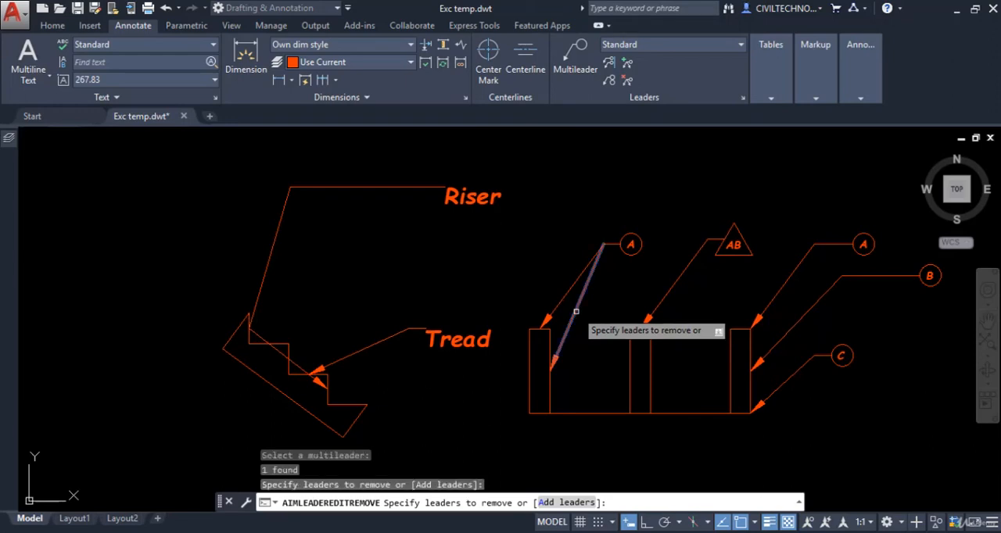
key(Return)
middle_drag(578, 305, 577, 298)
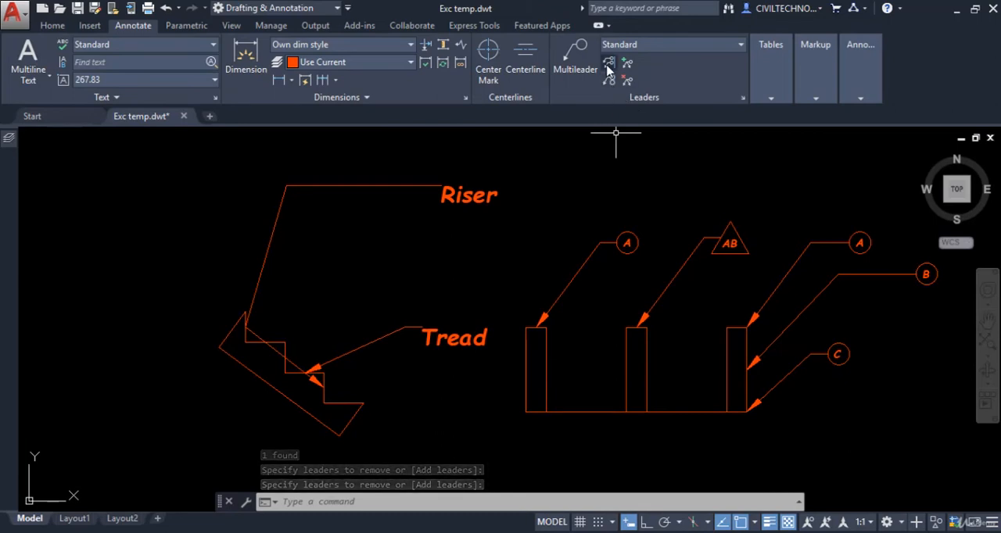
Step: Align the A, B and C balloon multileaders of the third column to the B balloon along a vertical direction
middle_drag(733, 339, 586, 327)
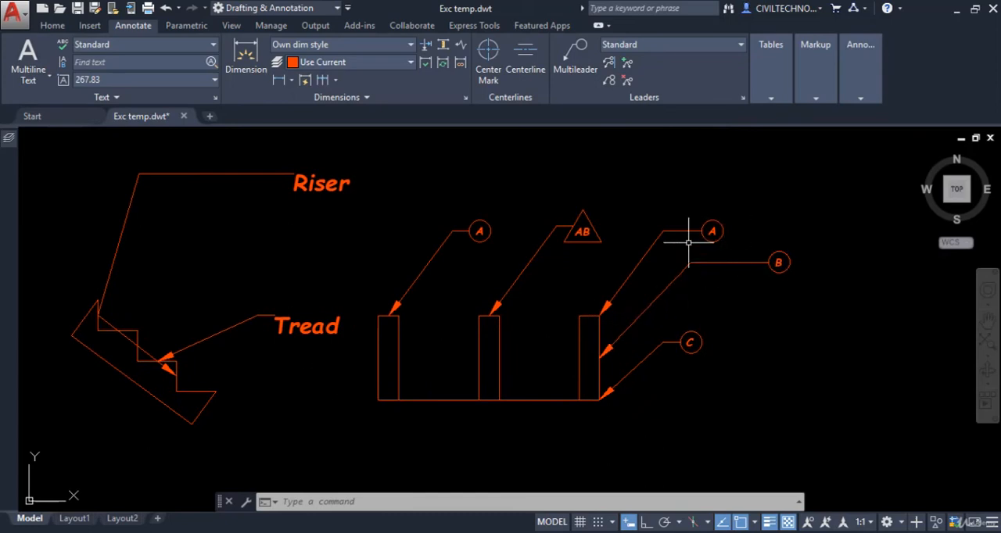
scroll(725, 280, up, 2)
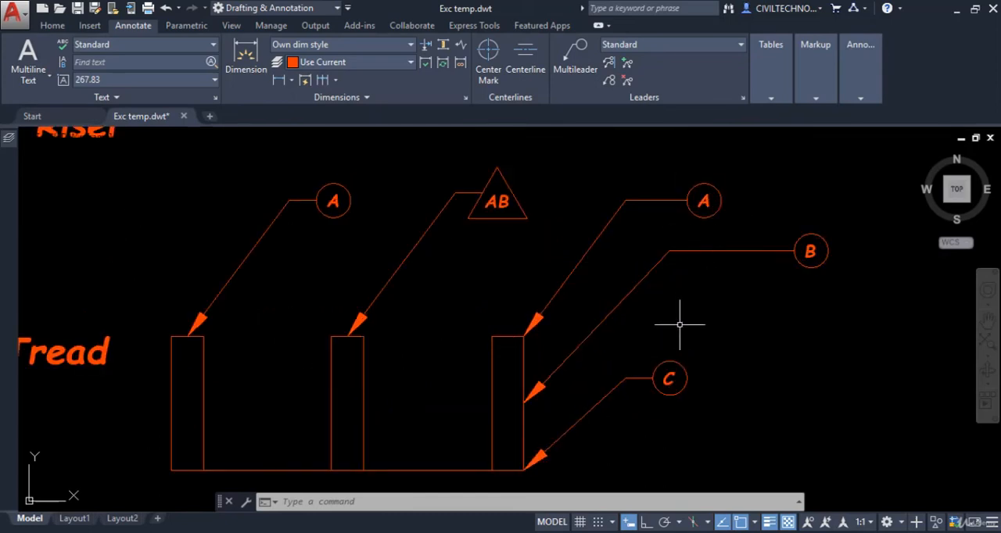
click(608, 75)
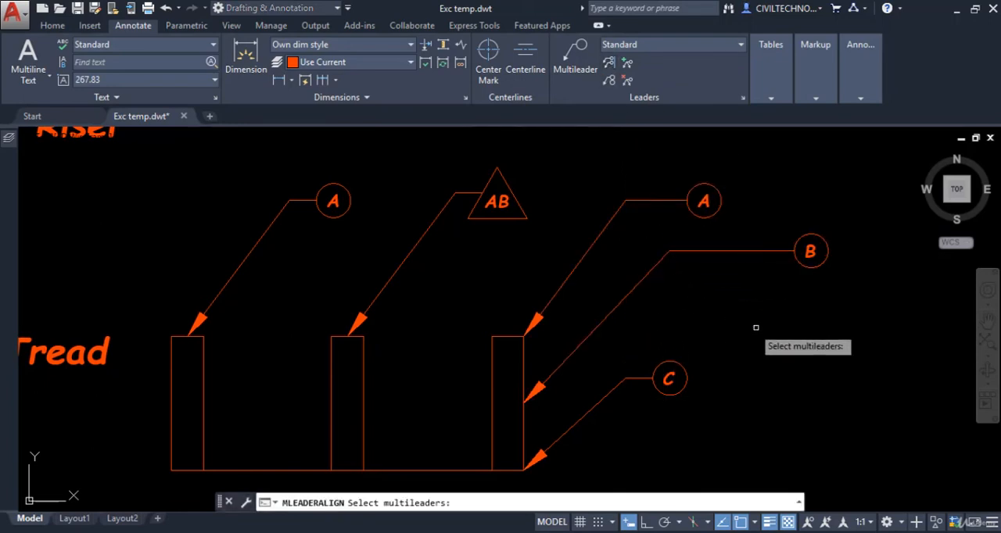
scroll(755, 336, down, 2)
click(750, 202)
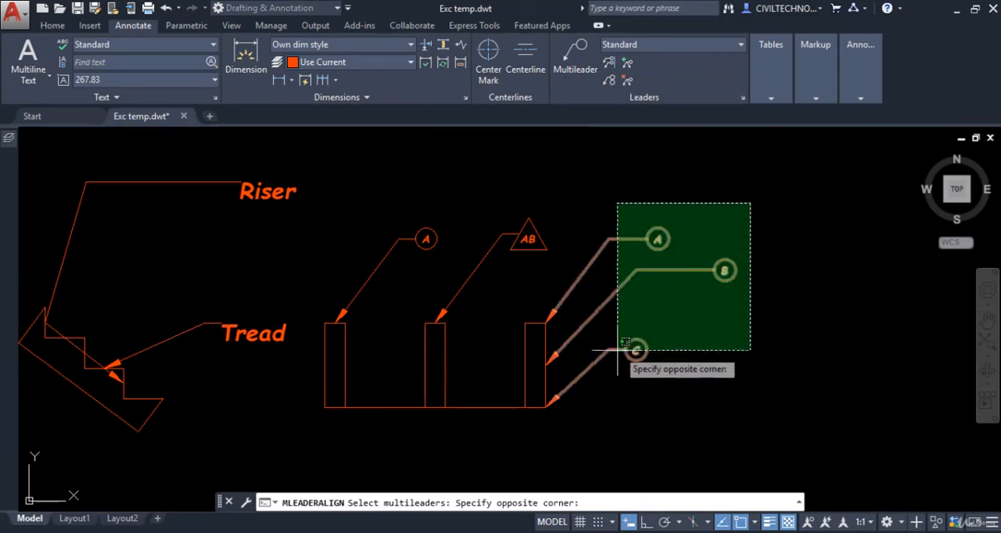
click(609, 366)
key(Return)
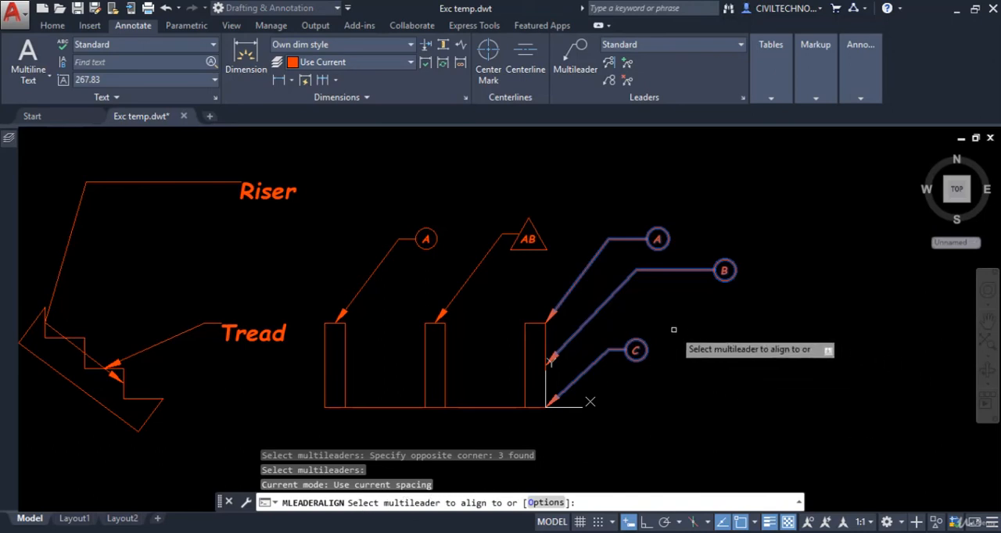
click(690, 269)
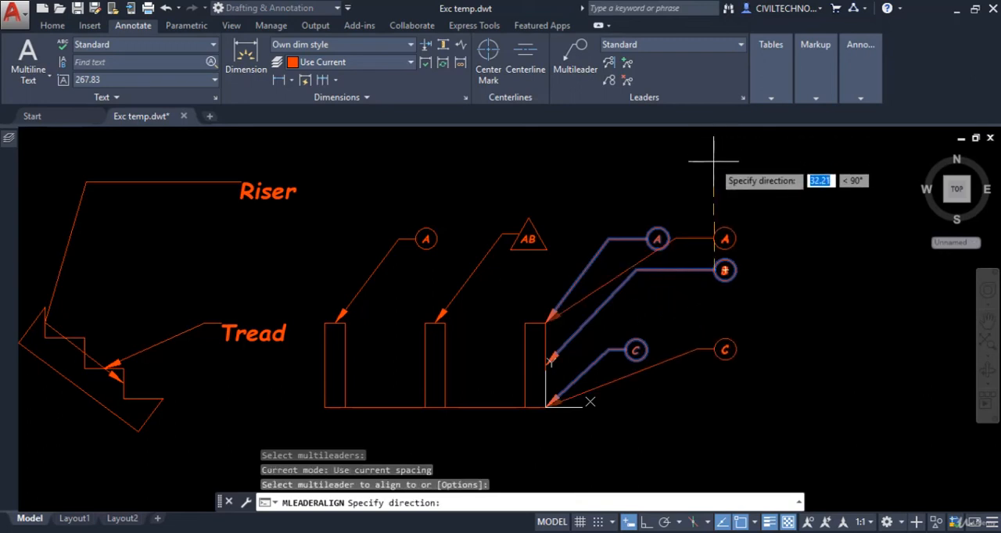
click(713, 161)
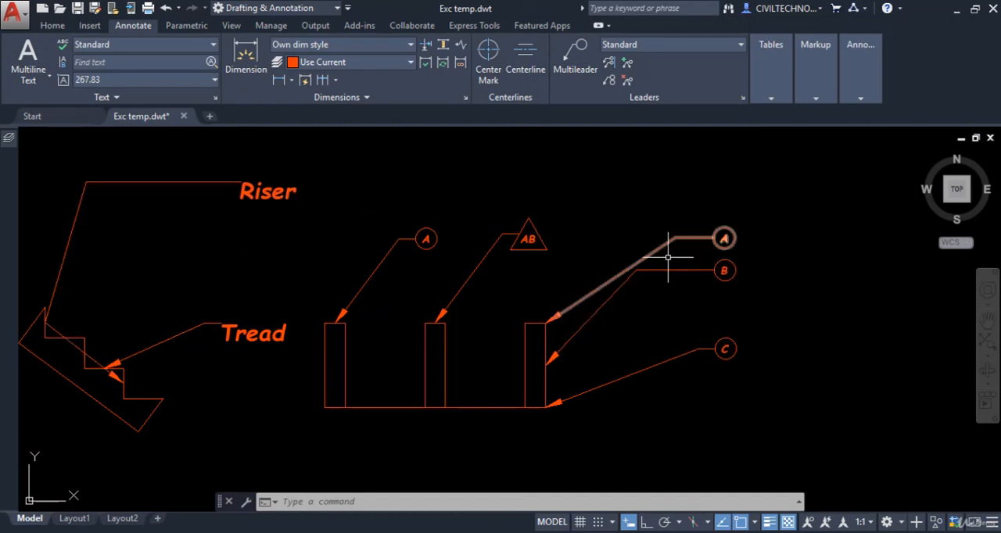
Step: Collect the aligned A, B and C balloons into one horizontal multileader, placed between the former B and C positions
click(608, 80)
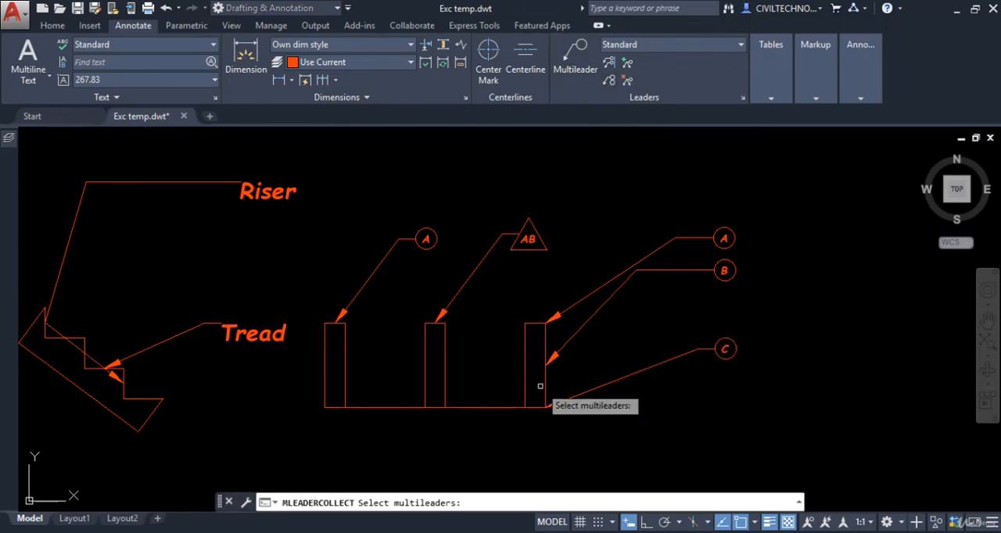
click(750, 215)
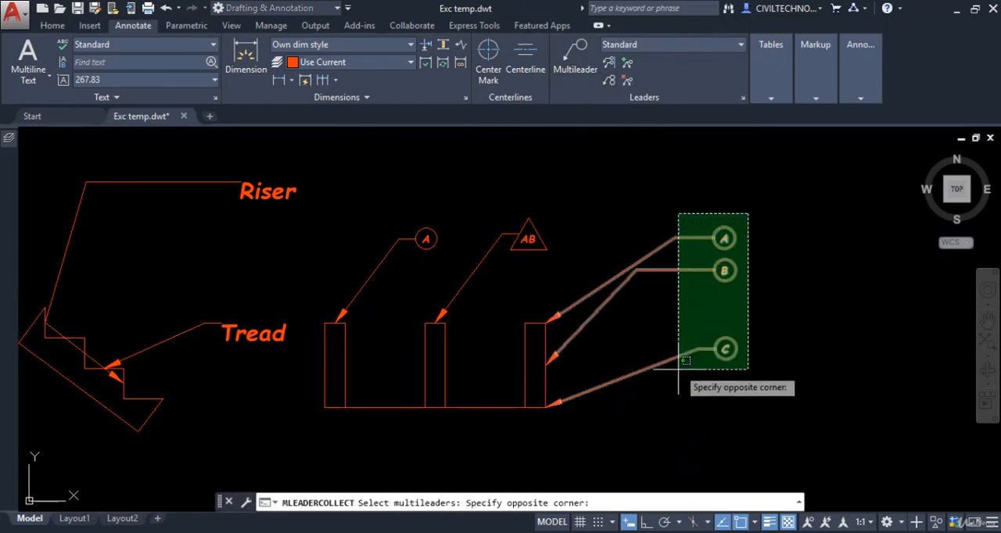
click(677, 370)
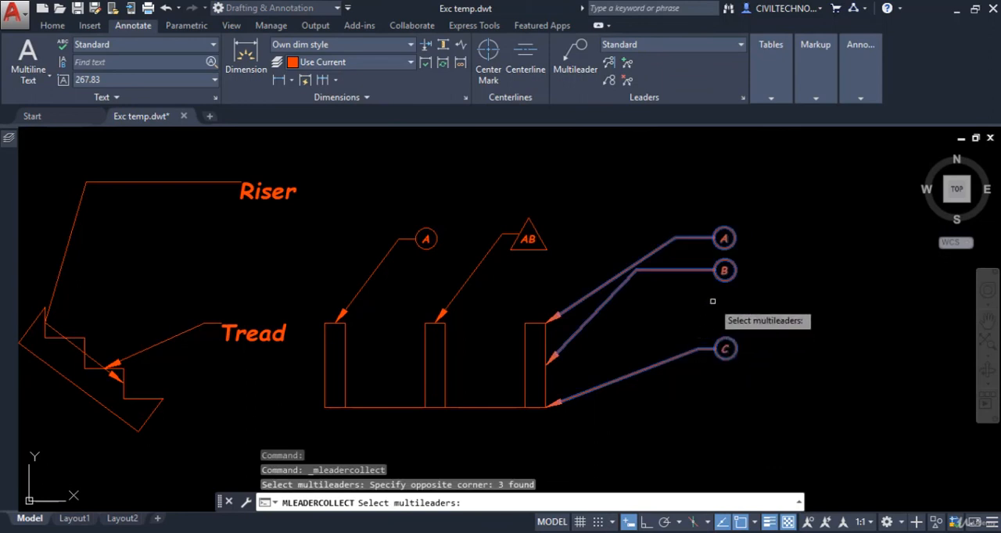
key(Return)
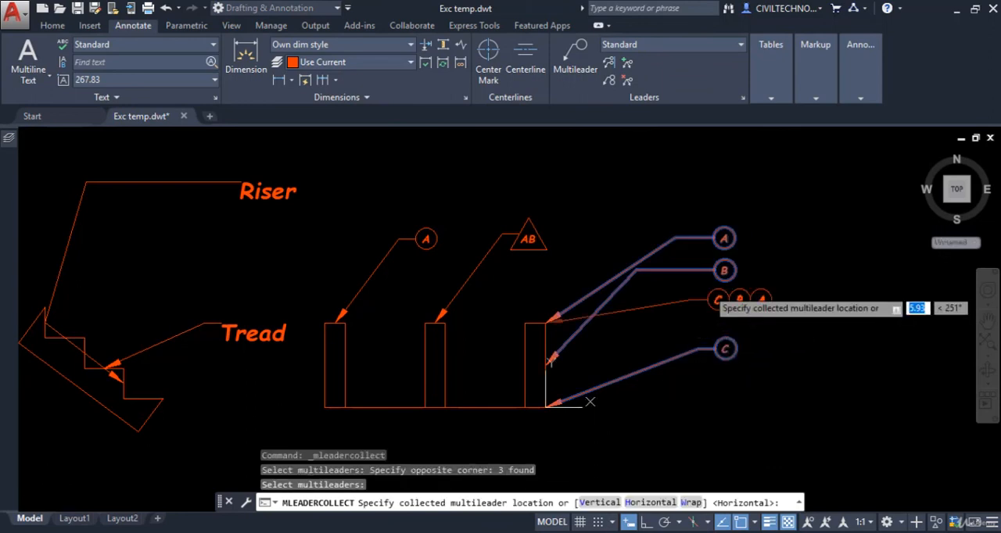
click(693, 297)
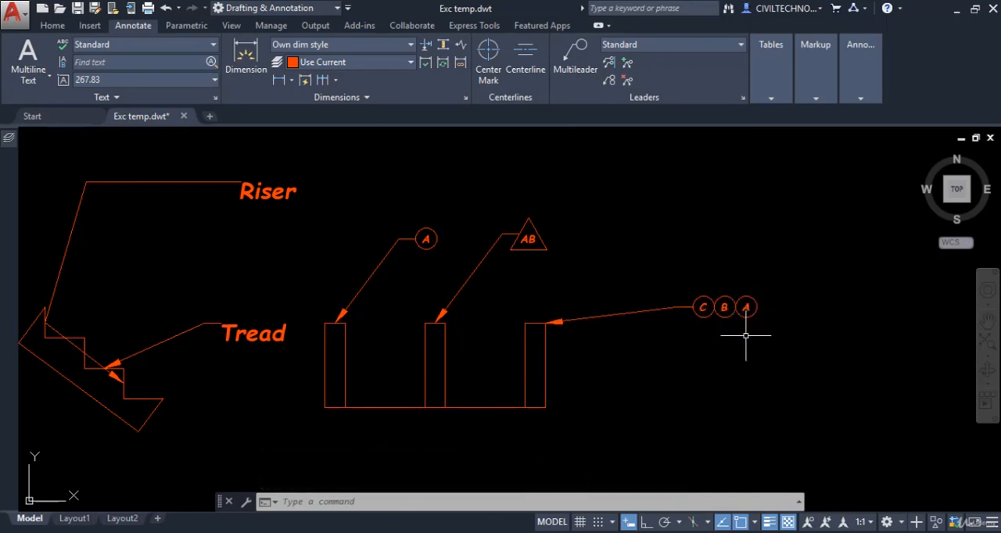
middle_drag(745, 335, 761, 294)
middle_drag(742, 329, 722, 359)
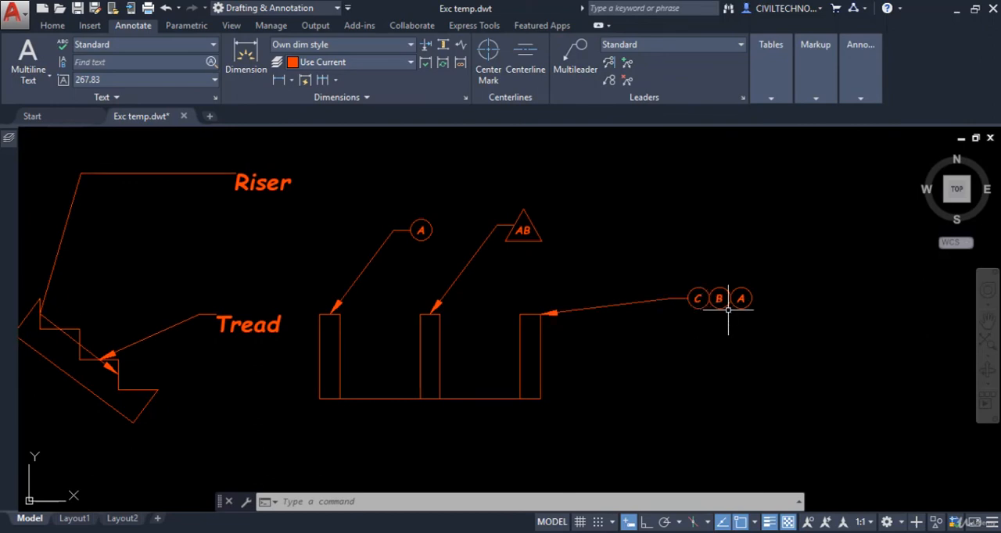
mouse_move(741, 305)
middle_drag(739, 347, 740, 361)
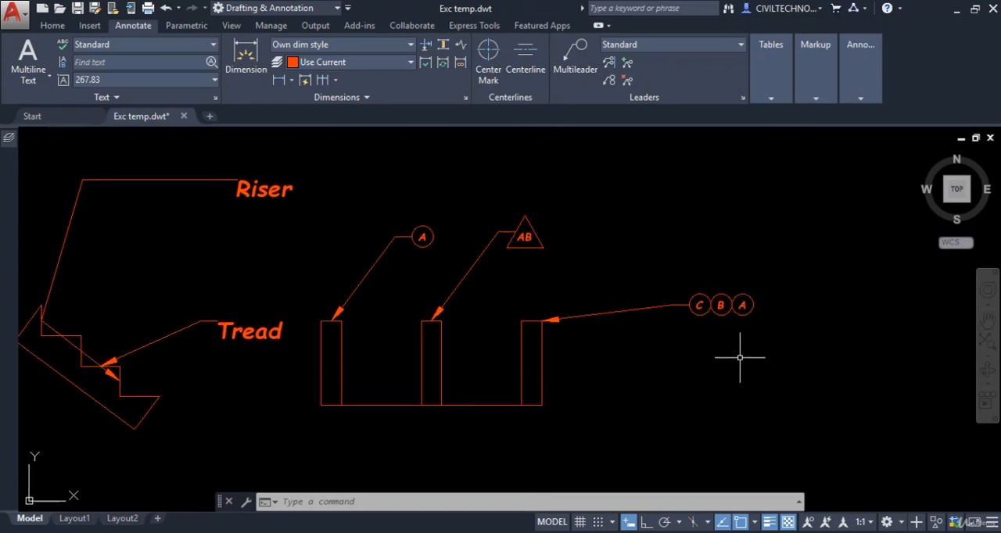